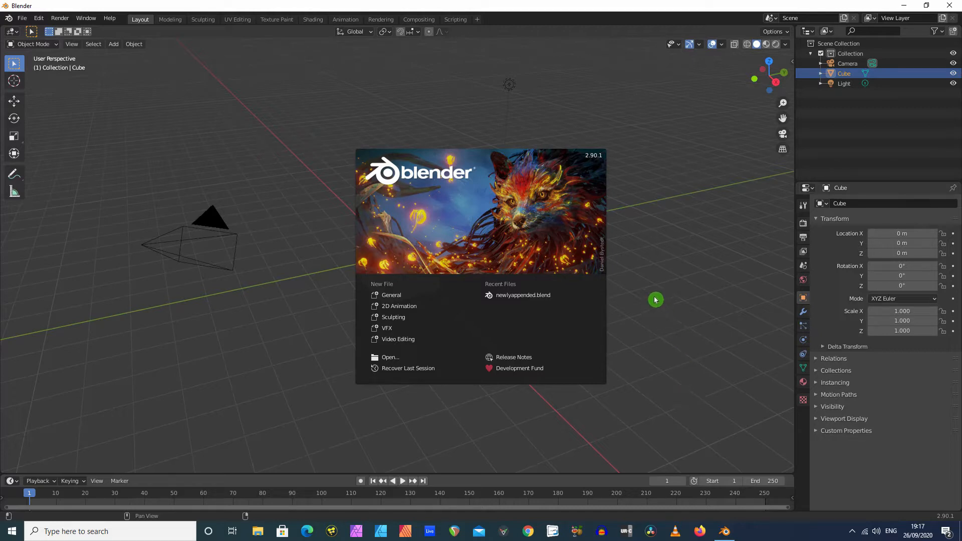
Dismiss the splash screen, render an image of the default cube scene and close the render window
{"action": "left_click", "coordinate": [646, 274]}
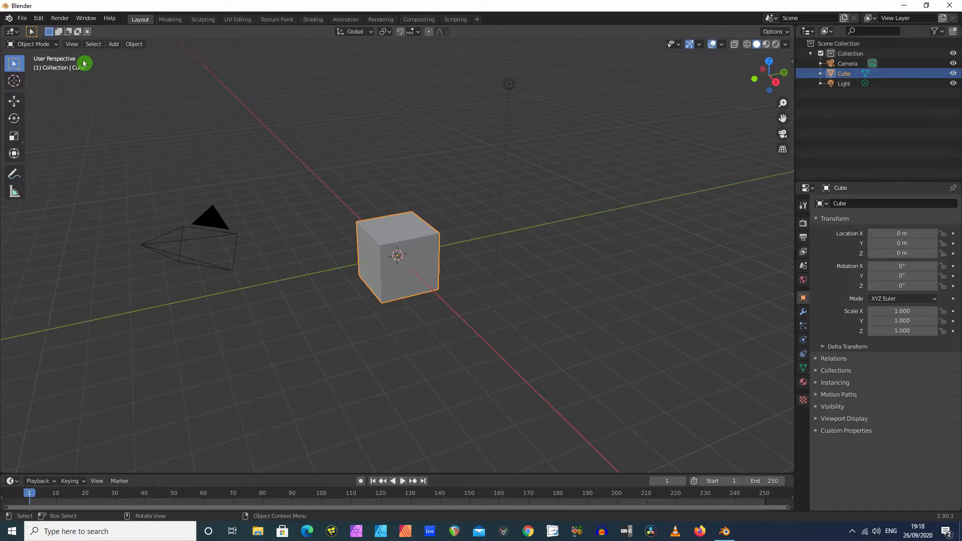
{"action": "left_click", "coordinate": [60, 20]}
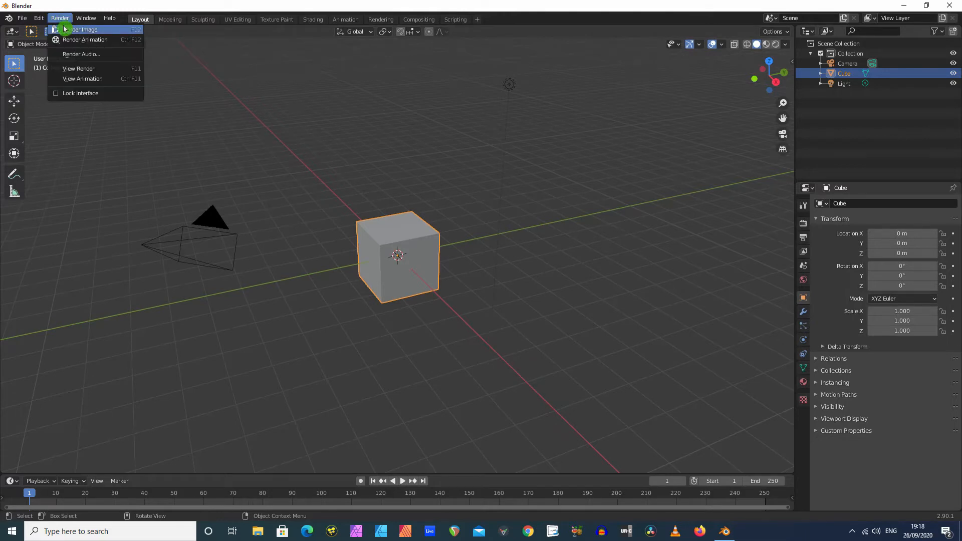
{"action": "left_click", "coordinate": [65, 31]}
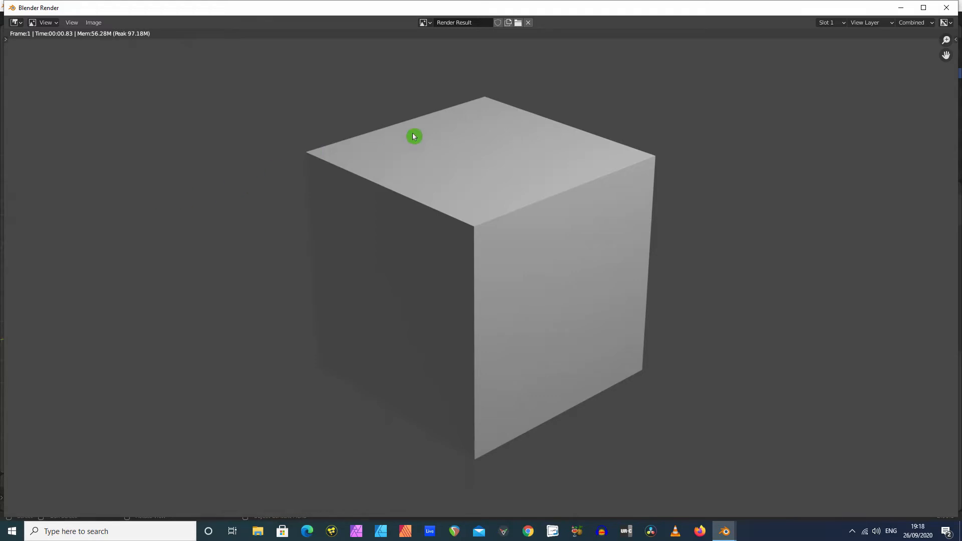
{"action": "left_click", "coordinate": [946, 10]}
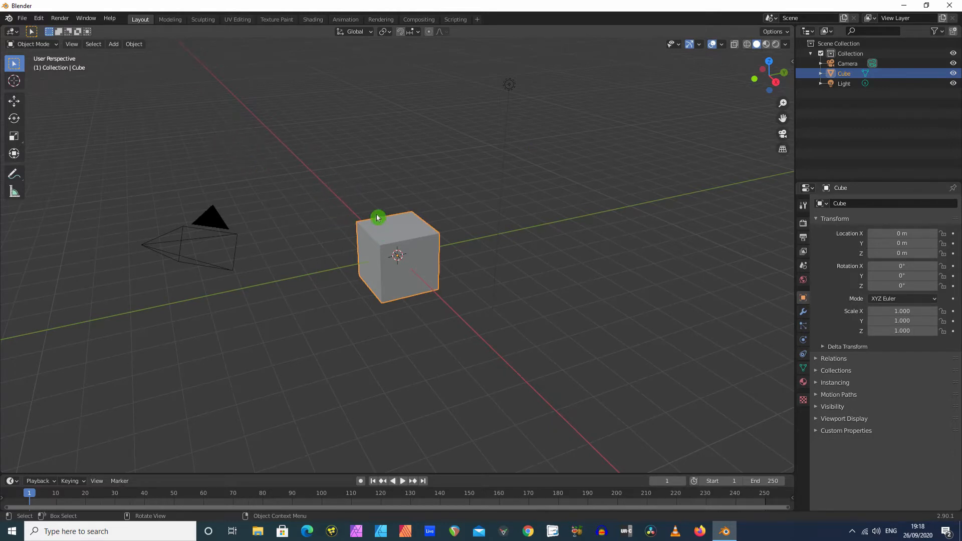
Delete the default cube and add a UV sphere mesh at the scene's origin
{"action": "key", "text": "Delete"}
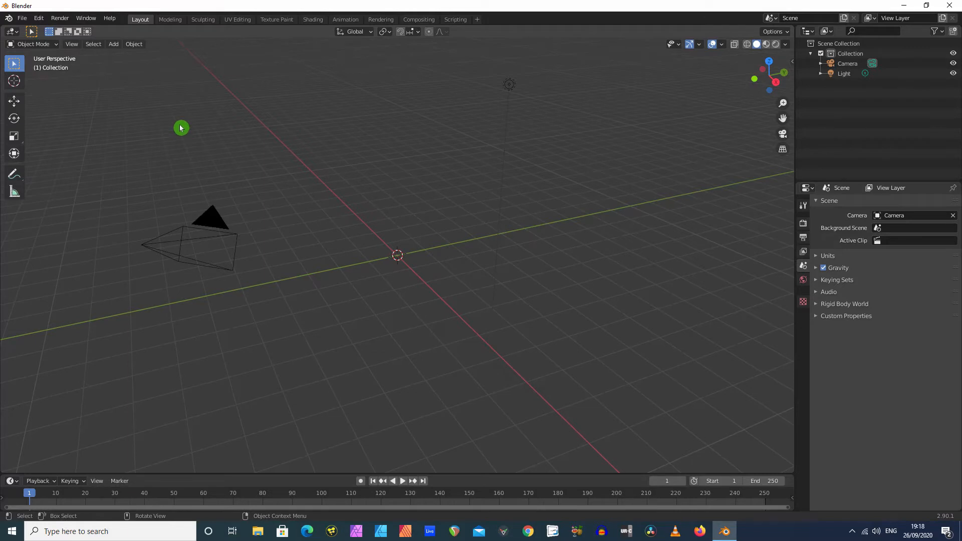
{"action": "left_click", "coordinate": [115, 47]}
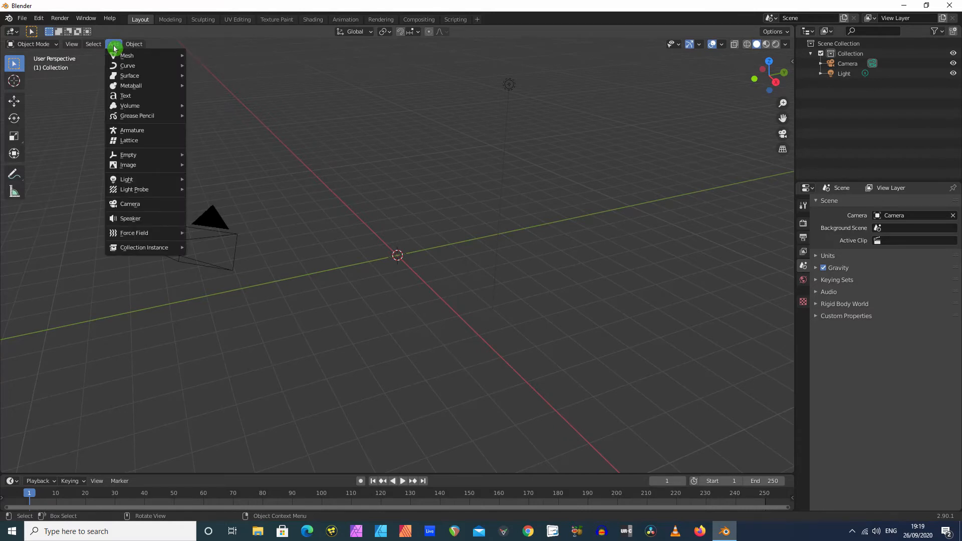
{"action": "mouse_move", "coordinate": [121, 57]}
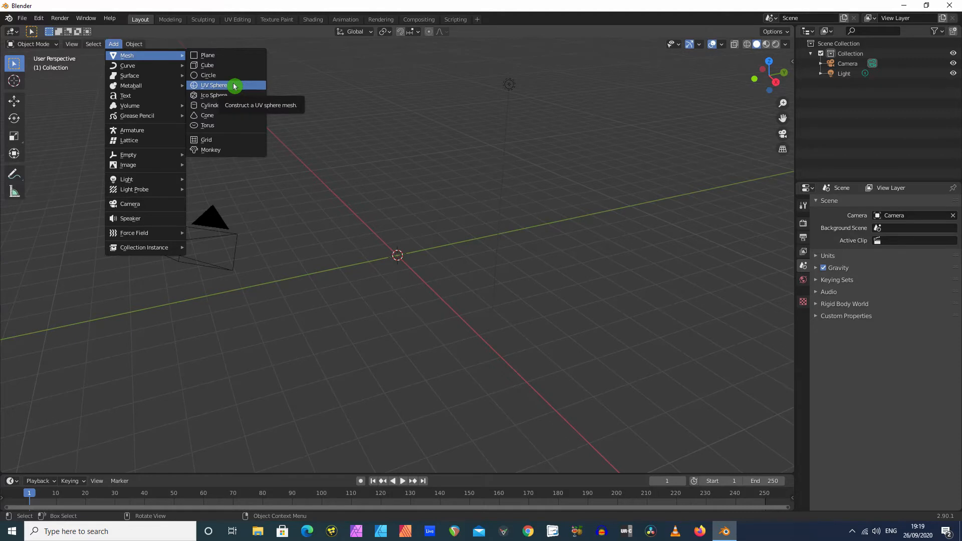
{"action": "left_click", "coordinate": [234, 86]}
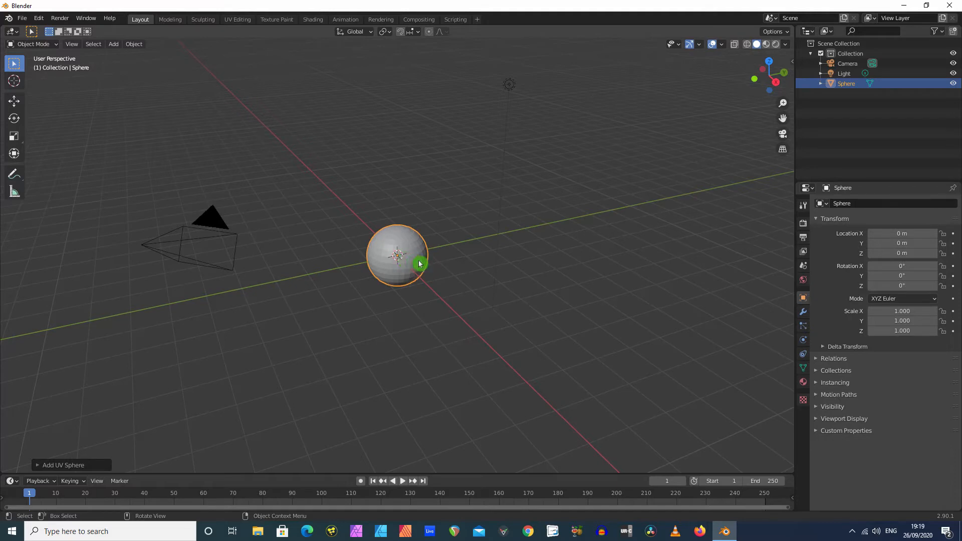
Examine the sphere from different angles, including the top and right orthographic views, and end in a perspective view
{"action": "scroll", "coordinate": [453, 274], "scroll_direction": "up", "scroll_amount": 3}
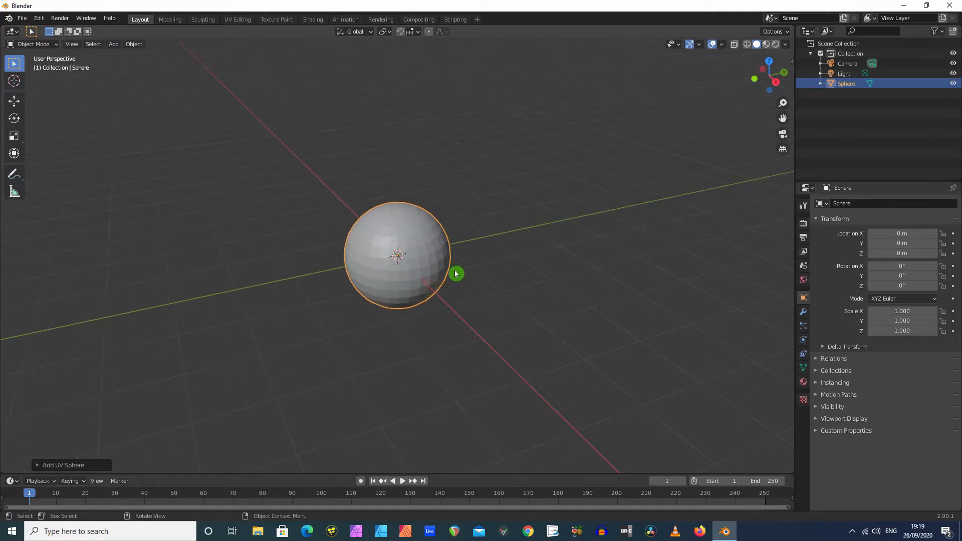
{"action": "scroll", "coordinate": [453, 273], "scroll_direction": "down", "scroll_amount": 4}
{"action": "middle_click_drag", "start_coordinate": [449, 268], "coordinate": [324, 272]}
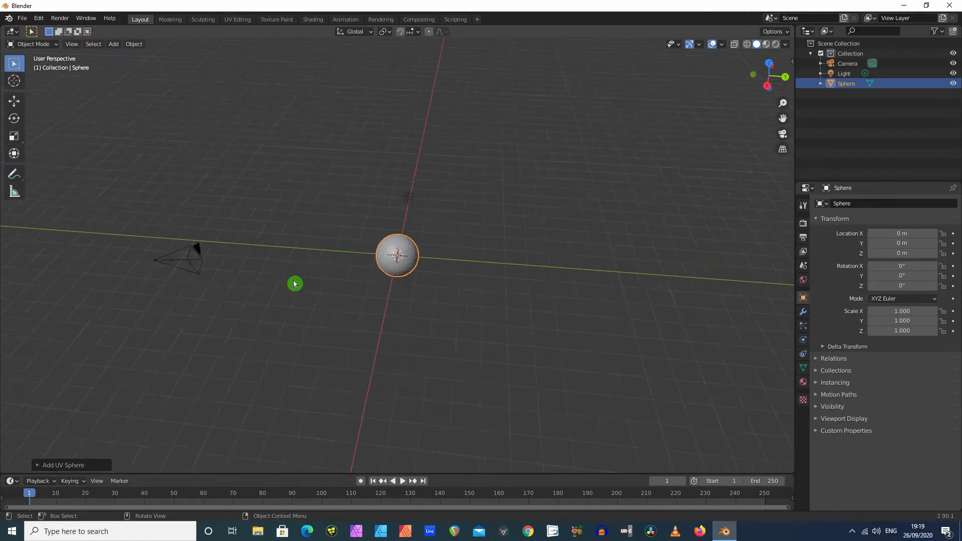
{"action": "scroll", "coordinate": [296, 284], "scroll_direction": "down", "scroll_amount": 2}
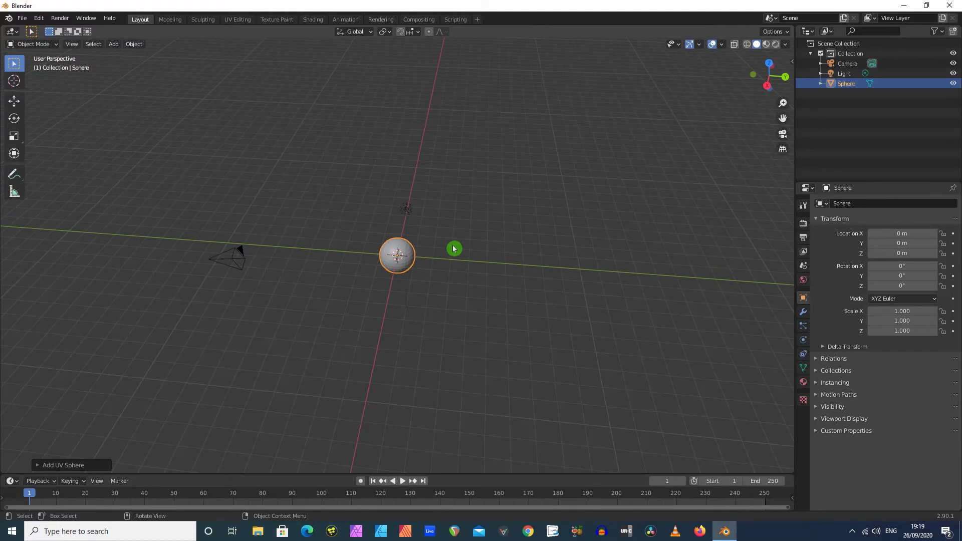
{"action": "left_click_drag", "start_coordinate": [767, 85], "coordinate": [592, 184]}
{"action": "left_click", "coordinate": [750, 74]}
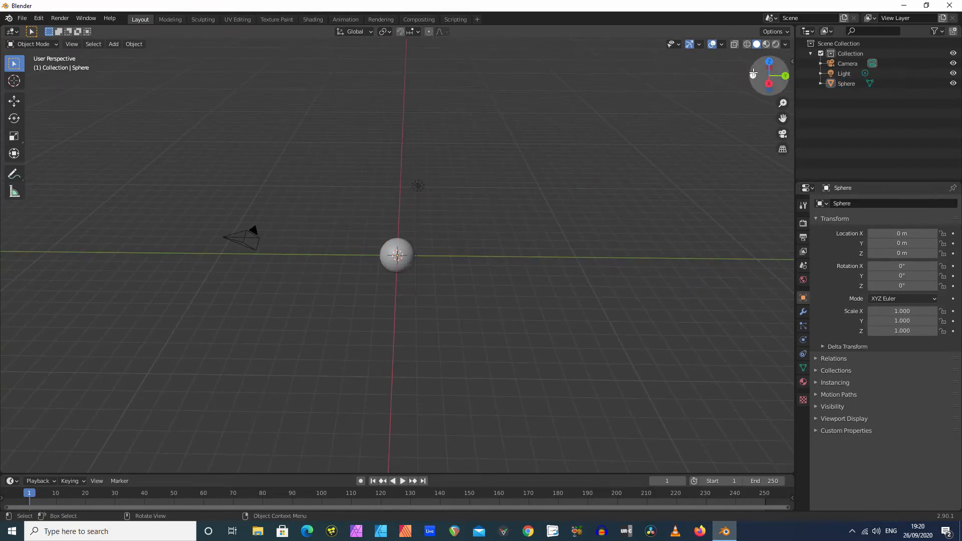
{"action": "left_click", "coordinate": [752, 74]}
{"action": "left_click", "coordinate": [769, 60]}
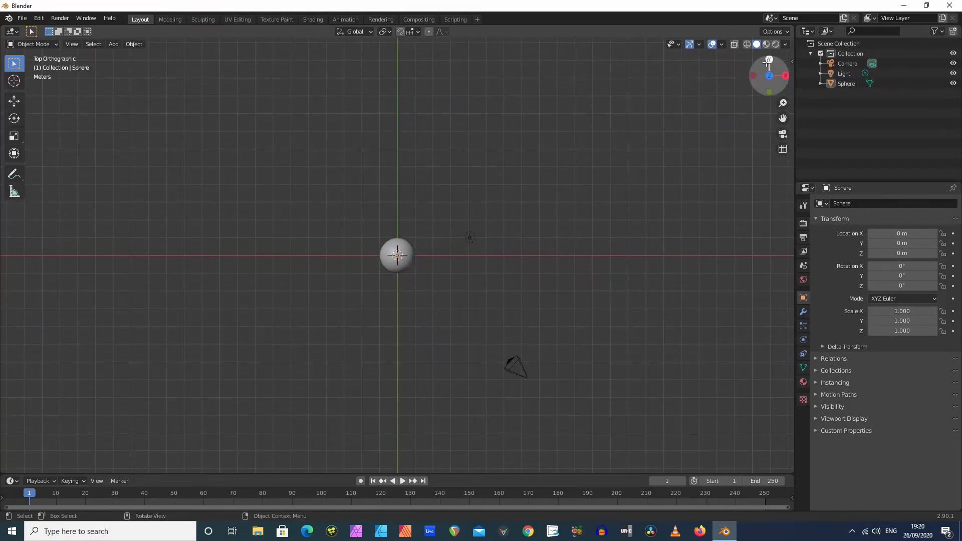
{"action": "left_click", "coordinate": [784, 76]}
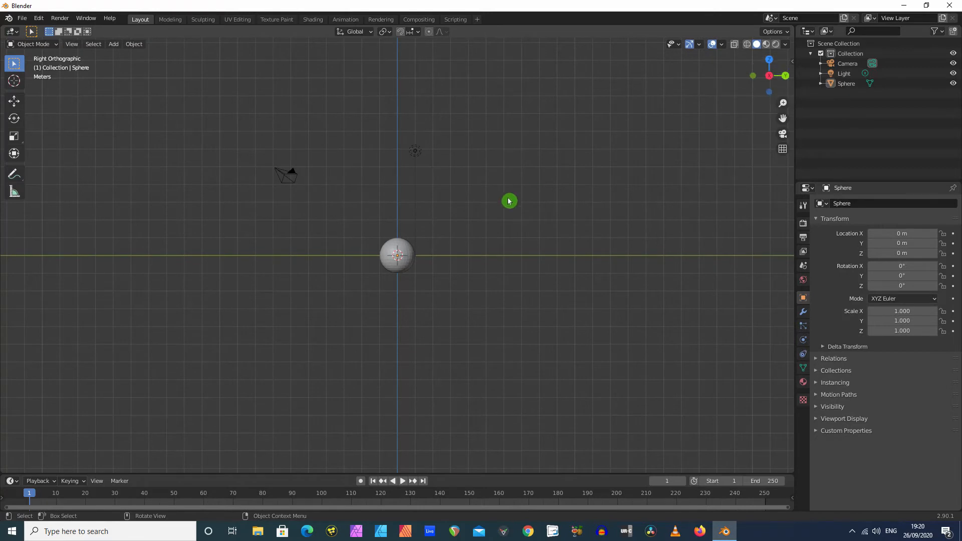
{"action": "middle_click_drag", "start_coordinate": [509, 200], "coordinate": [441, 262]}
{"action": "scroll", "coordinate": [456, 258], "scroll_direction": "up", "scroll_amount": 4}
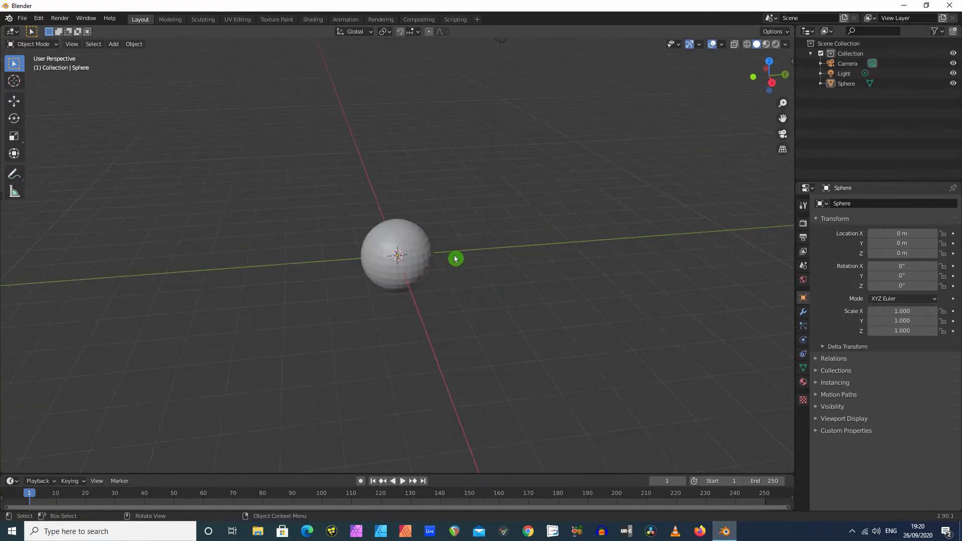
{"action": "scroll", "coordinate": [455, 259], "scroll_direction": "down", "scroll_amount": 3}
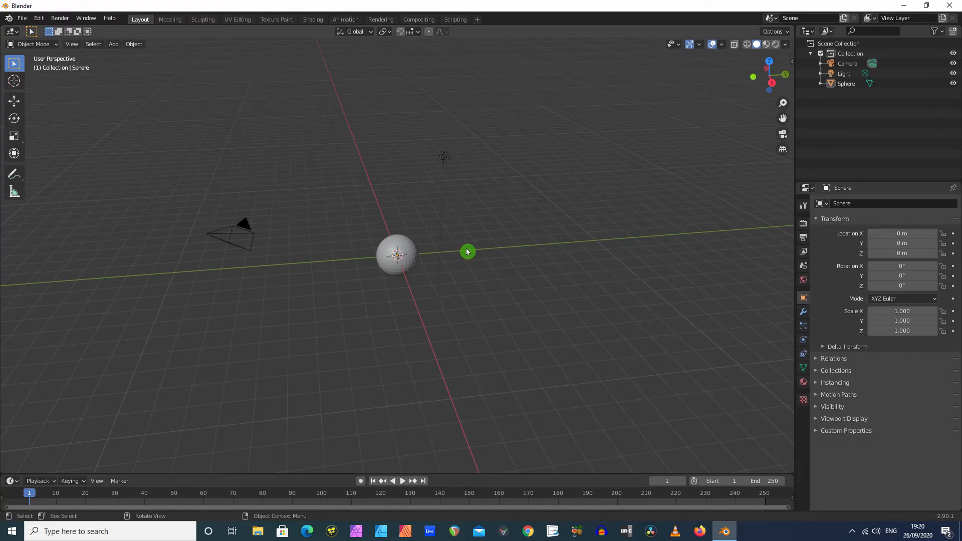
{"action": "scroll", "coordinate": [451, 258], "scroll_direction": "up", "scroll_amount": 2}
Give the sphere a new material with a red base color, with saturation about 0.87
{"action": "left_click", "coordinate": [410, 268]}
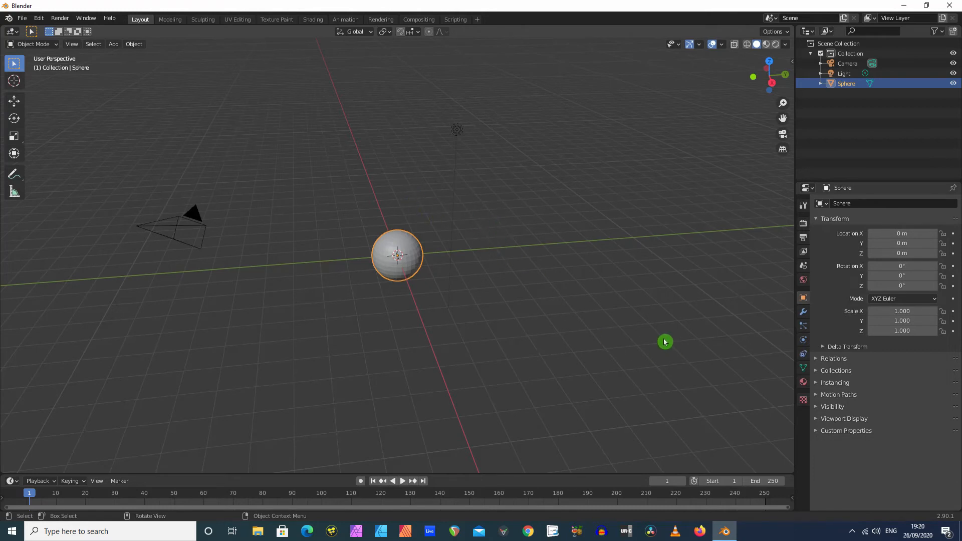
{"action": "left_click", "coordinate": [805, 383]}
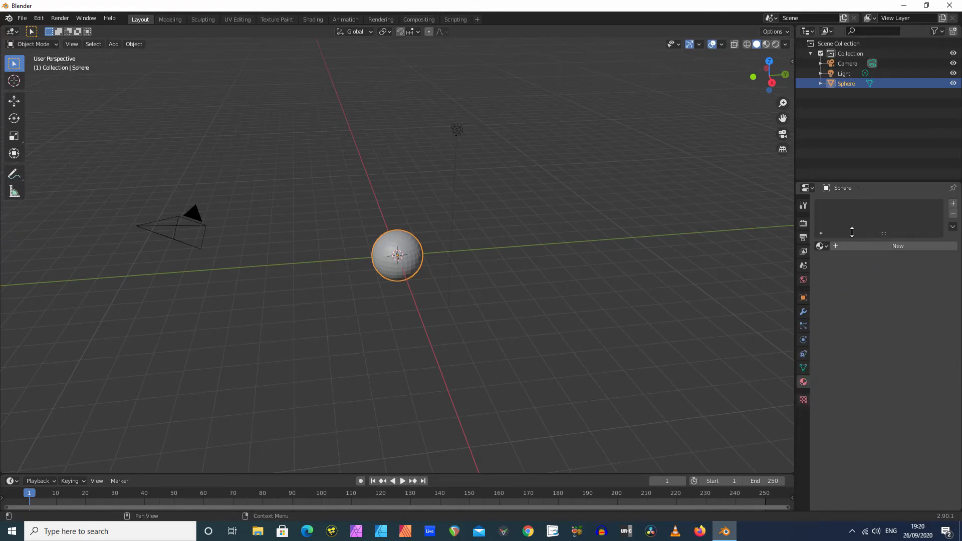
{"action": "left_click", "coordinate": [836, 247]}
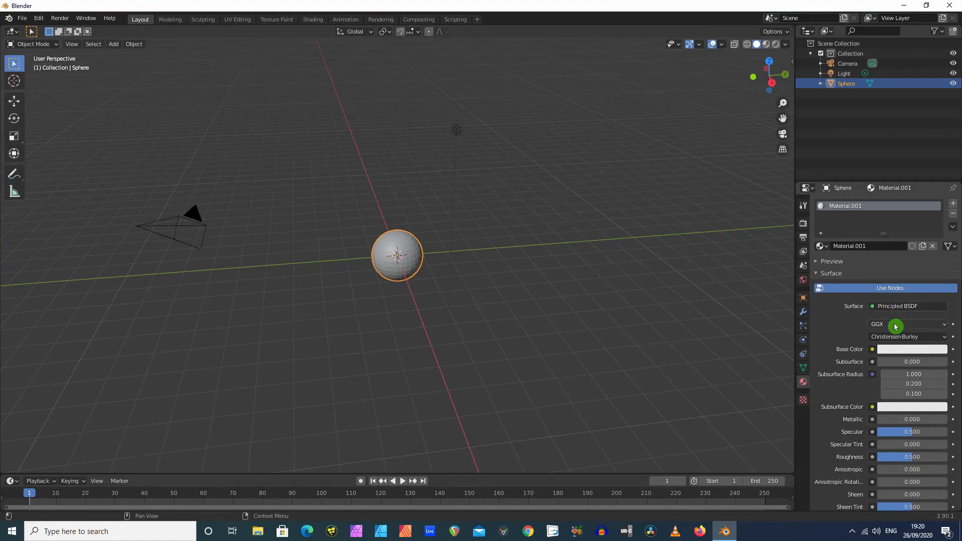
{"action": "left_click", "coordinate": [904, 351]}
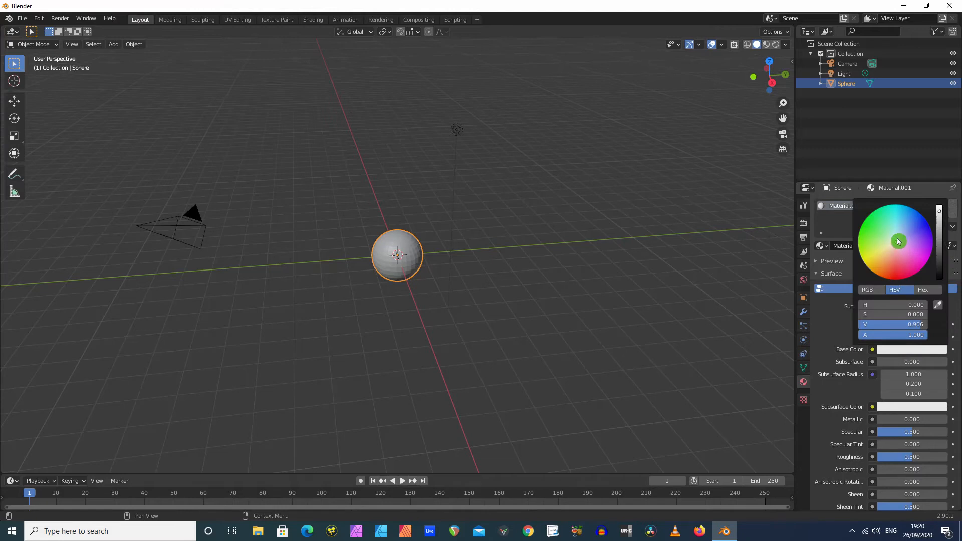
{"action": "left_click_drag", "start_coordinate": [898, 240], "coordinate": [896, 274]}
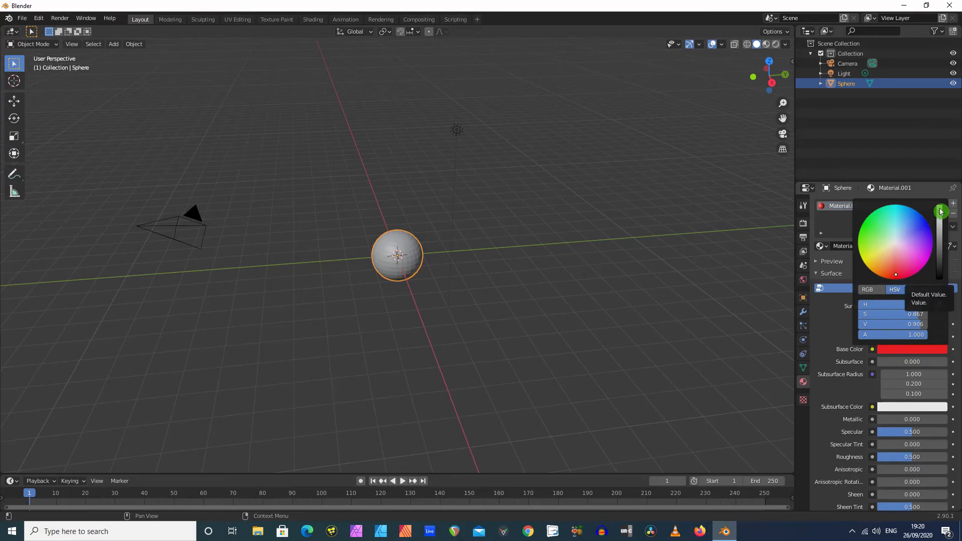
{"action": "mouse_move", "coordinate": [941, 211]}
{"action": "left_mouse_down"}
{"action": "mouse_move", "coordinate": [940, 248]}
{"action": "mouse_move", "coordinate": [939, 213]}
{"action": "left_mouse_up"}
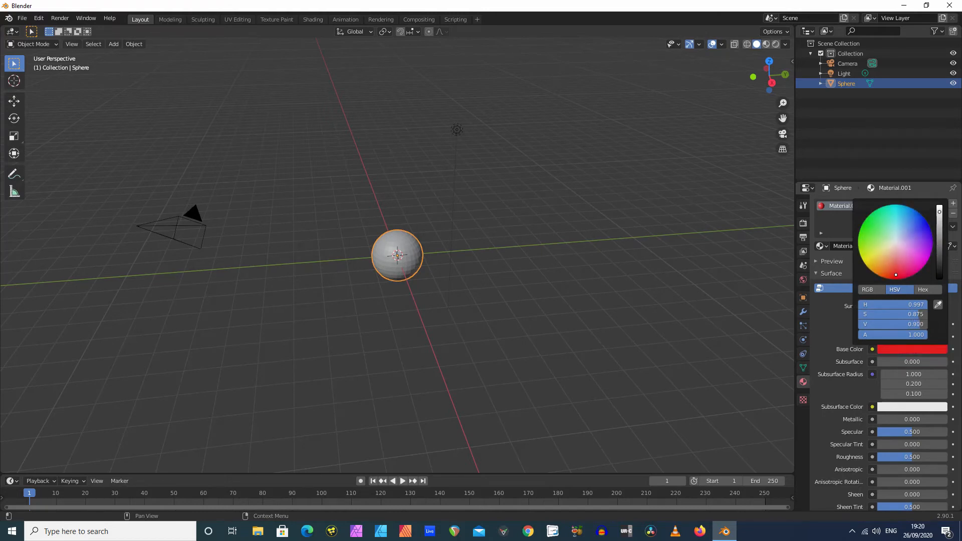
{"action": "left_click", "coordinate": [759, 265]}
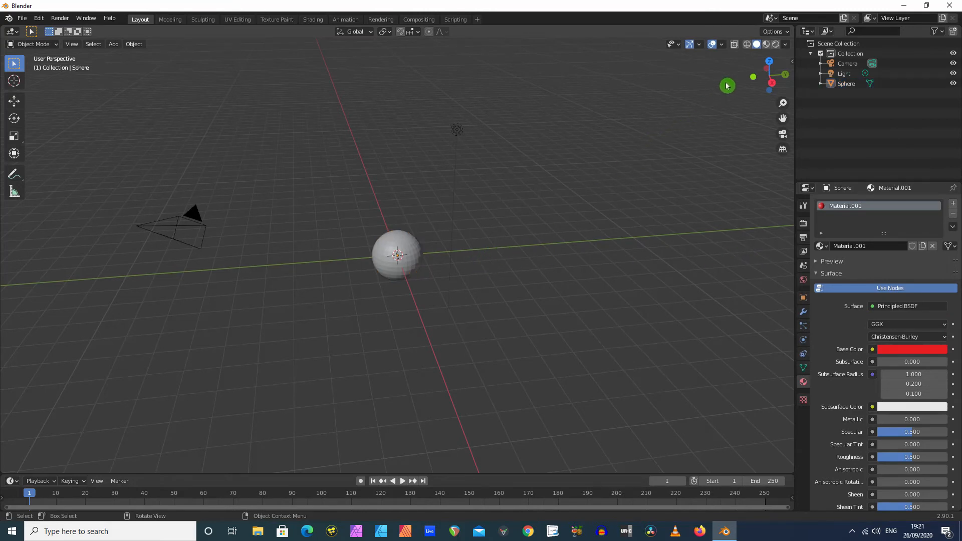
Compare the sphere in Material Preview and Rendered viewport shading, ending in Material Preview
{"action": "left_click", "coordinate": [768, 46]}
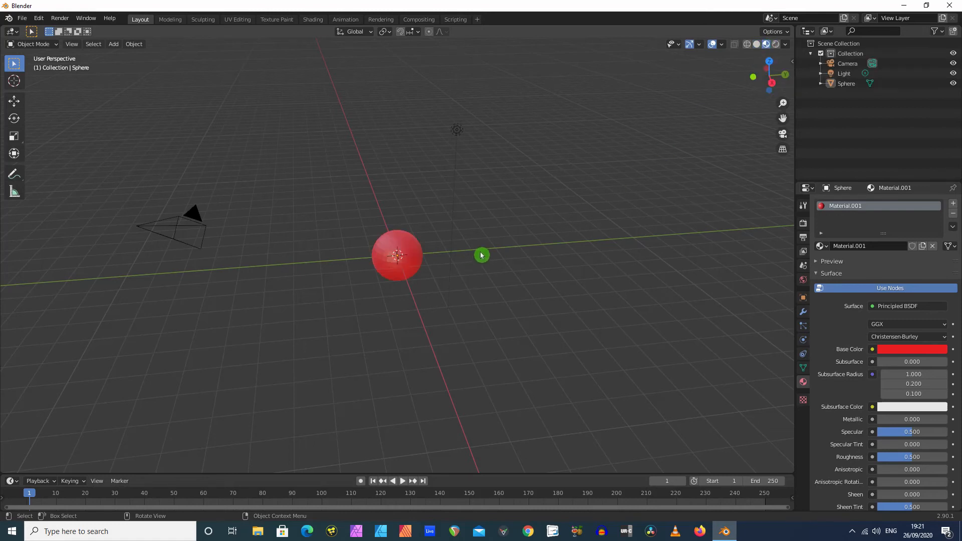
{"action": "scroll", "coordinate": [482, 251], "scroll_direction": "up", "scroll_amount": 3}
{"action": "scroll", "coordinate": [481, 251], "scroll_direction": "down", "scroll_amount": 3}
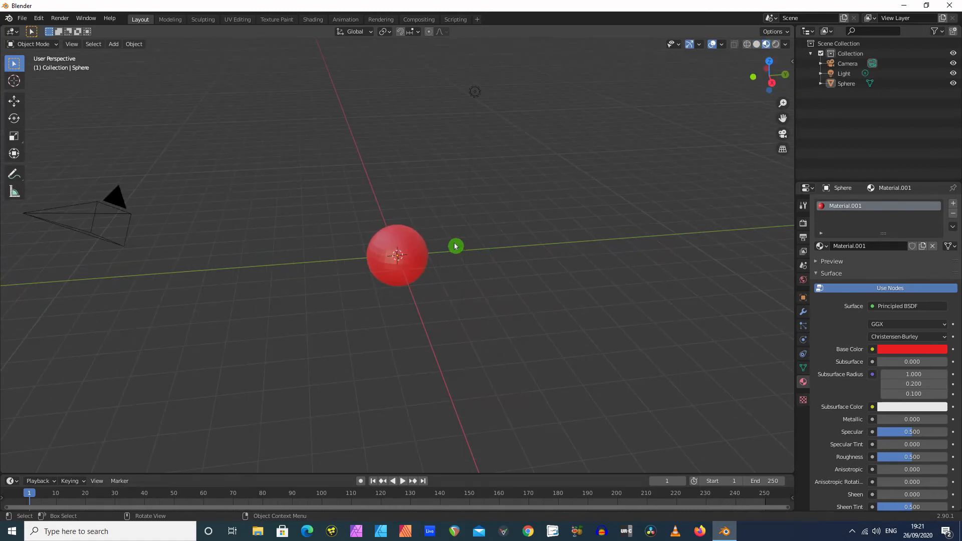
{"action": "left_click", "coordinate": [777, 45]}
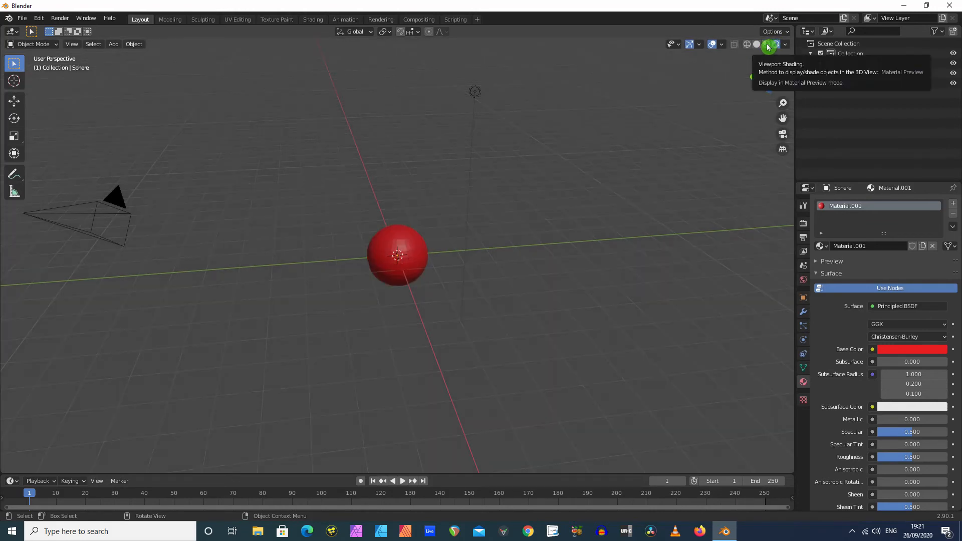
{"action": "left_click", "coordinate": [768, 47]}
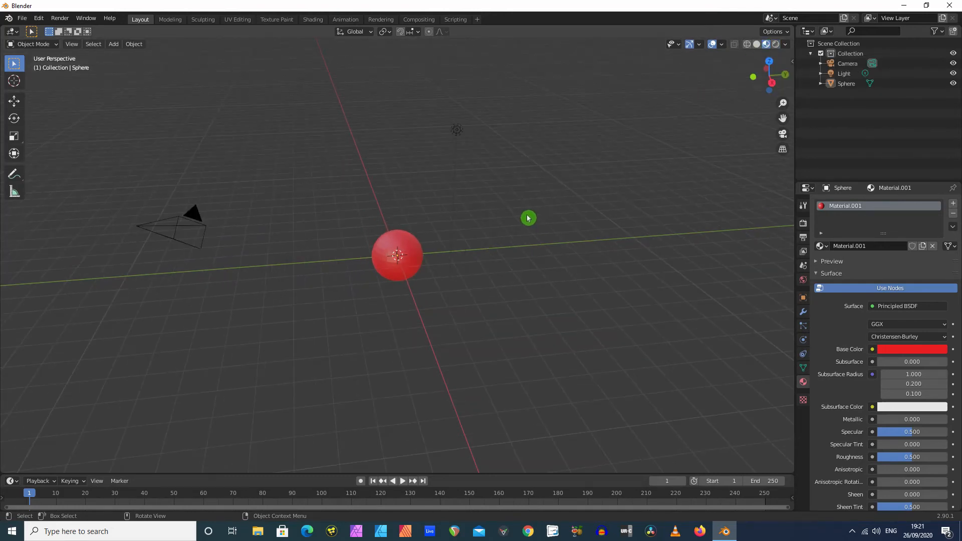
Render an image of the red sphere, examine its surface up close and close the render window
{"action": "left_click", "coordinate": [57, 19]}
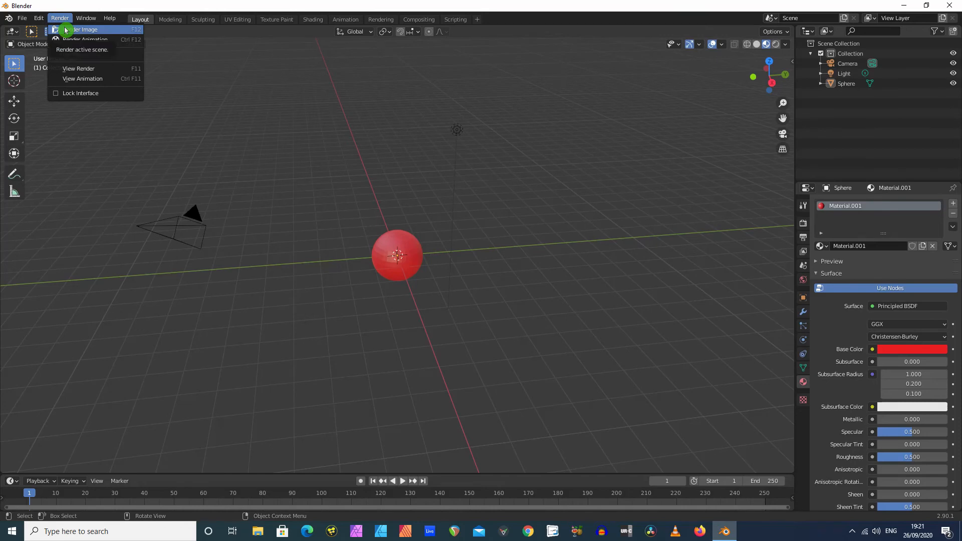
{"action": "left_click", "coordinate": [64, 28]}
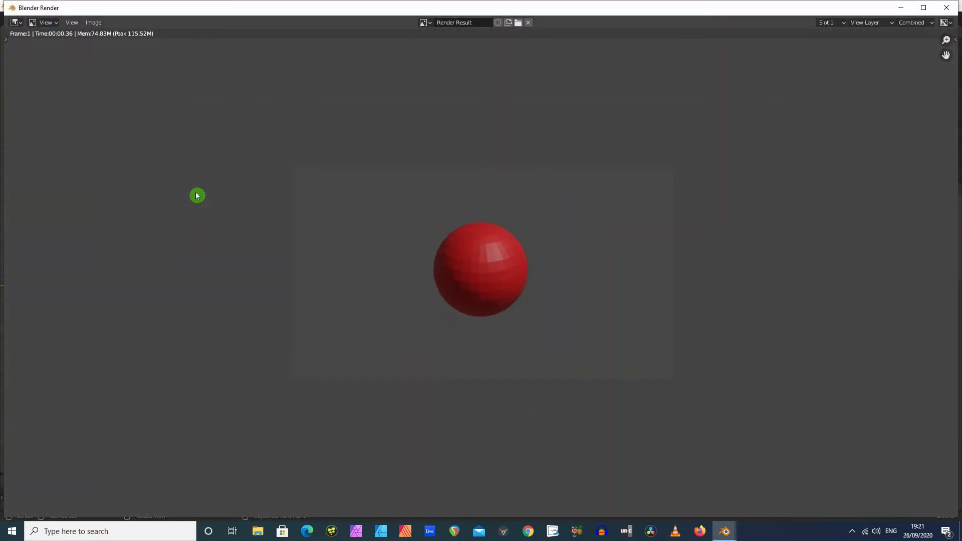
{"action": "scroll", "coordinate": [250, 210], "scroll_direction": "up", "scroll_amount": 3}
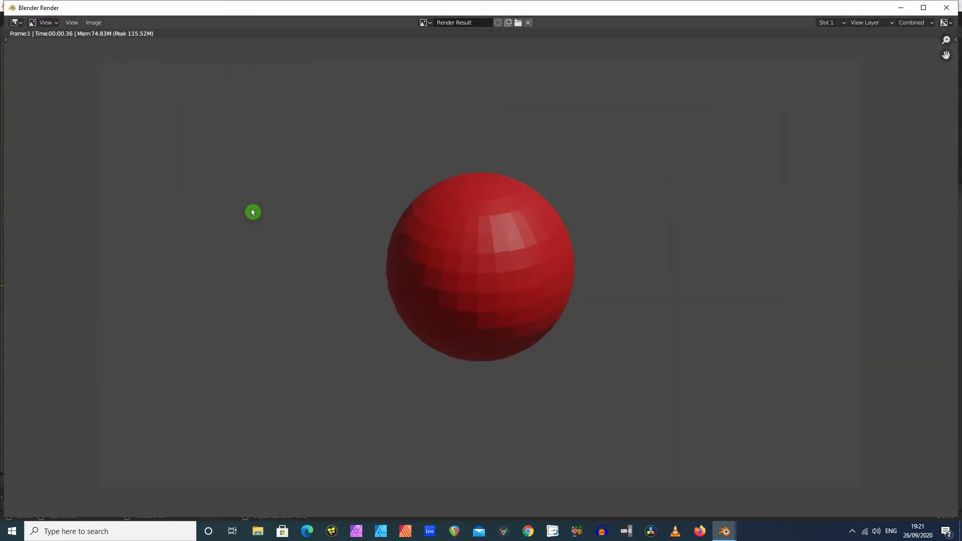
{"action": "scroll", "coordinate": [252, 212], "scroll_direction": "up", "scroll_amount": 2}
{"action": "scroll", "coordinate": [252, 210], "scroll_direction": "down", "scroll_amount": 3}
{"action": "scroll", "coordinate": [245, 208], "scroll_direction": "up", "scroll_amount": 1}
{"action": "scroll", "coordinate": [240, 212], "scroll_direction": "down", "scroll_amount": 1}
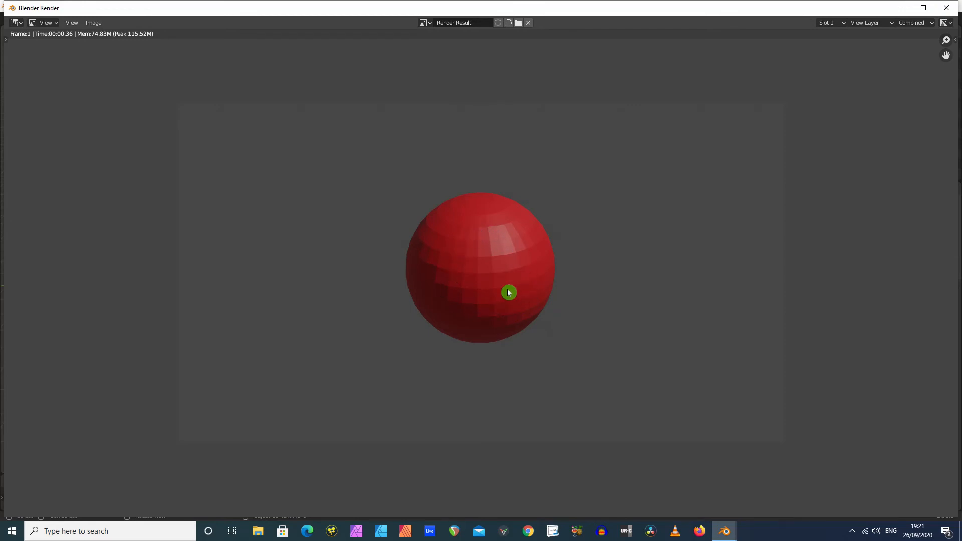
{"action": "left_click", "coordinate": [950, 9]}
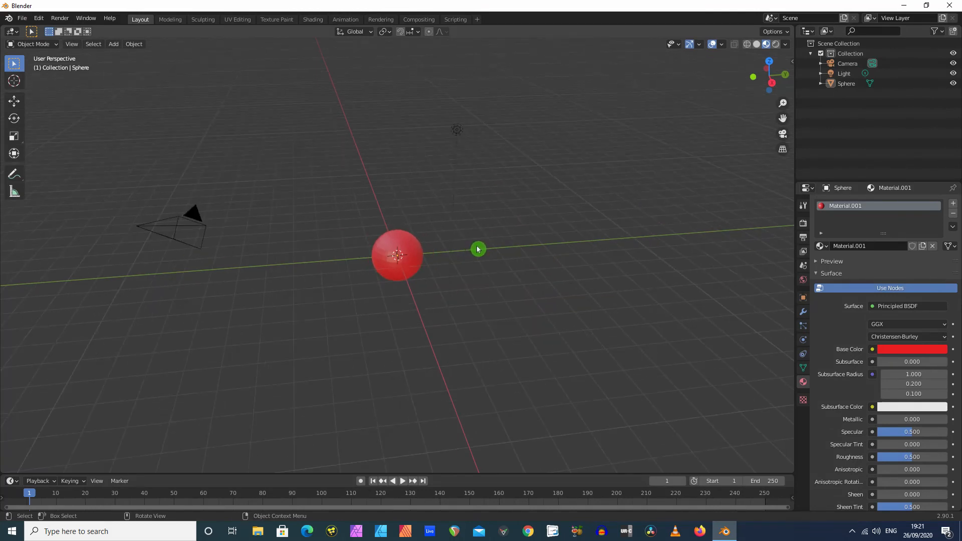
Add a torus mesh to the scene at the sphere's position
{"action": "middle_click_drag", "start_coordinate": [323, 271], "coordinate": [210, 194]}
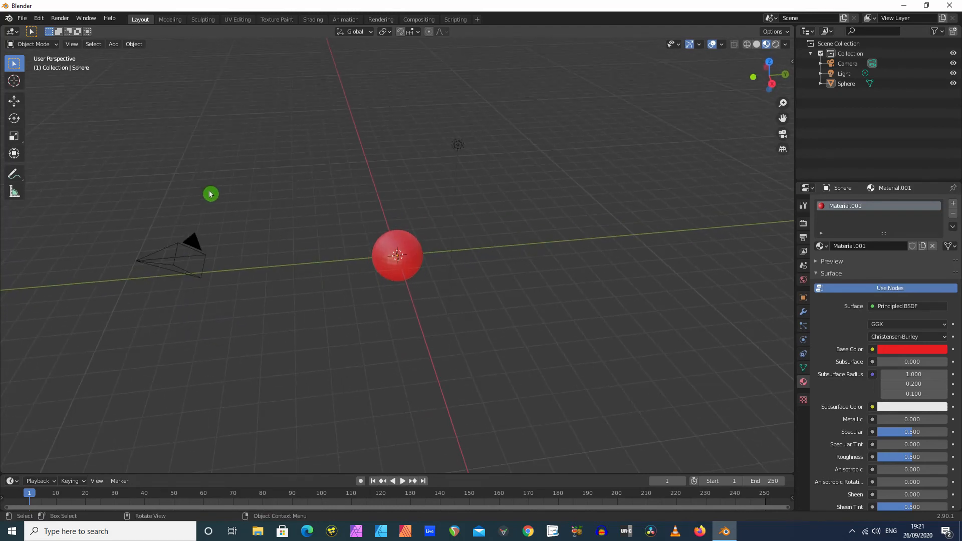
{"action": "left_click", "coordinate": [113, 44]}
{"action": "mouse_move", "coordinate": [143, 57]}
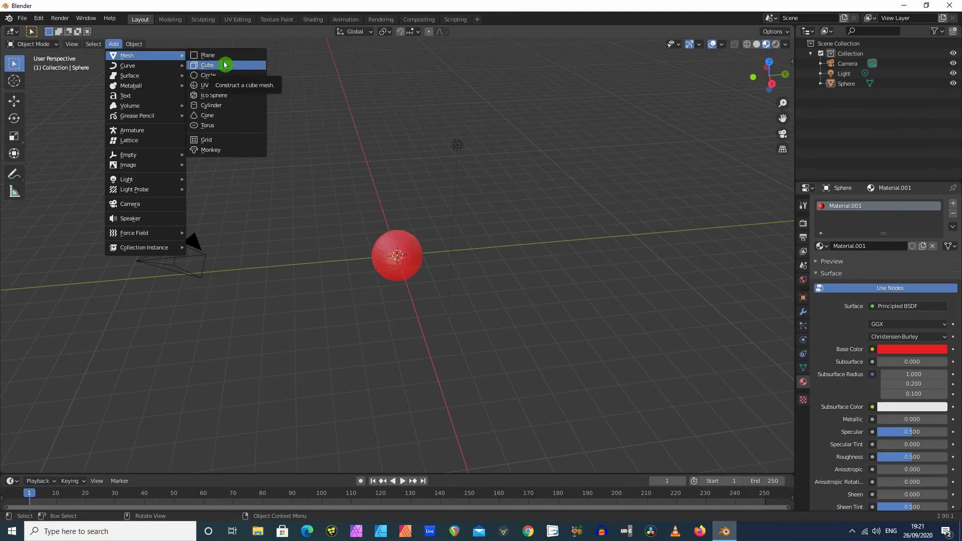
{"action": "left_click", "coordinate": [223, 125]}
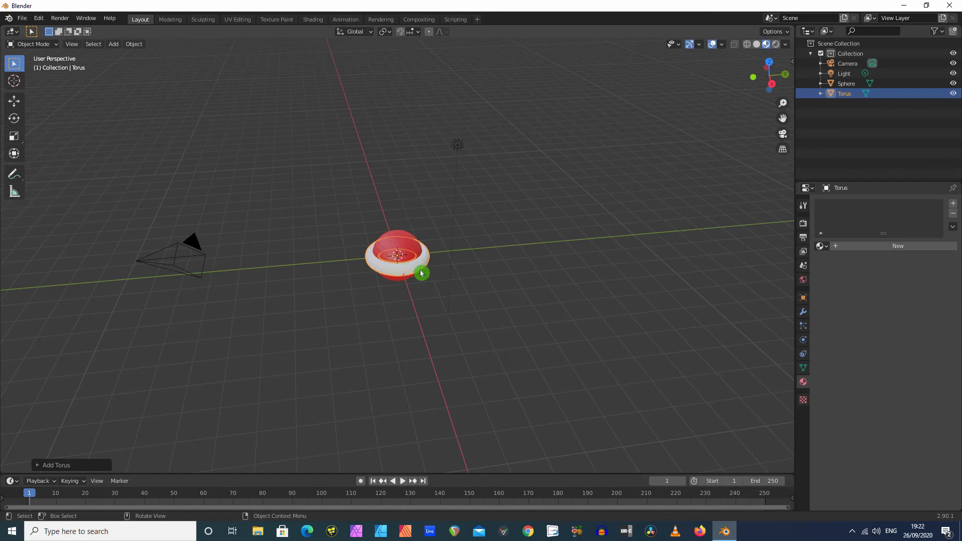
Move the torus along the positive Y axis until it sits clear of the red sphere, close beside it
{"action": "left_click", "coordinate": [16, 101]}
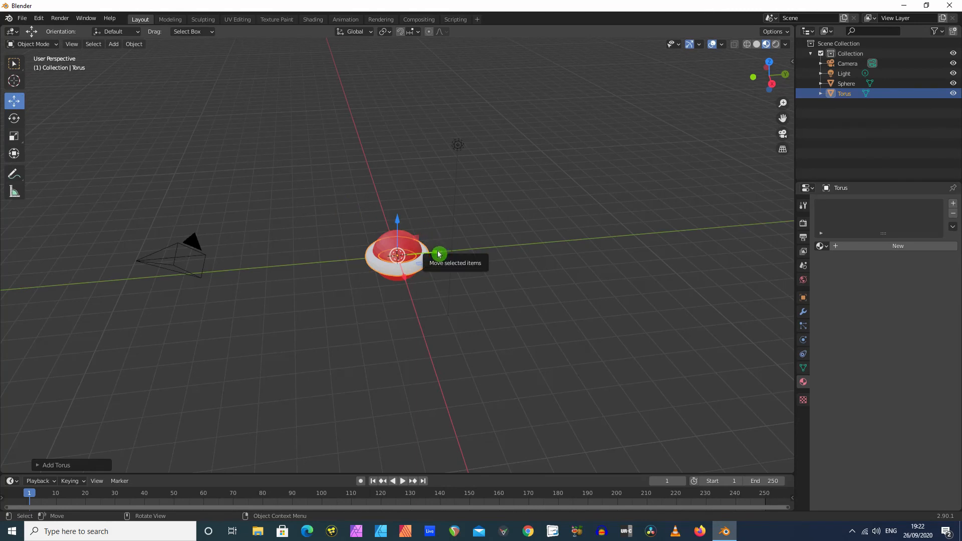
{"action": "left_click_drag", "start_coordinate": [437, 254], "coordinate": [564, 241]}
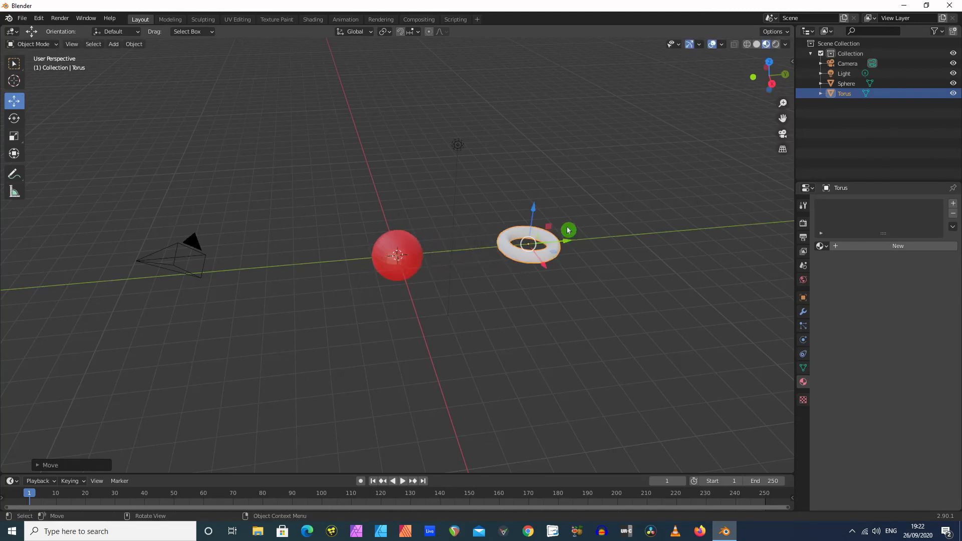
{"action": "middle_click_drag", "start_coordinate": [565, 241], "coordinate": [531, 239]}
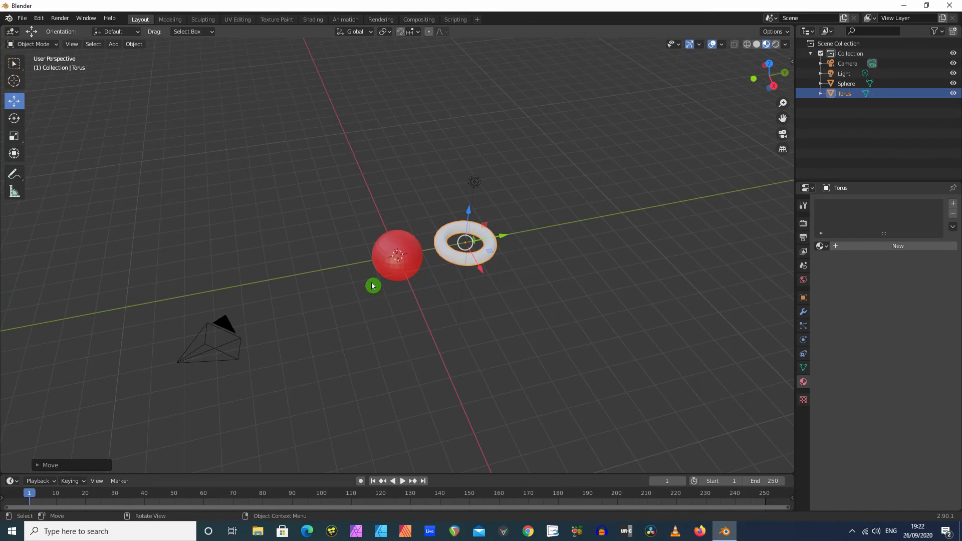
Render an image of the sphere and torus together, check the result and close the render window
{"action": "left_click", "coordinate": [56, 19]}
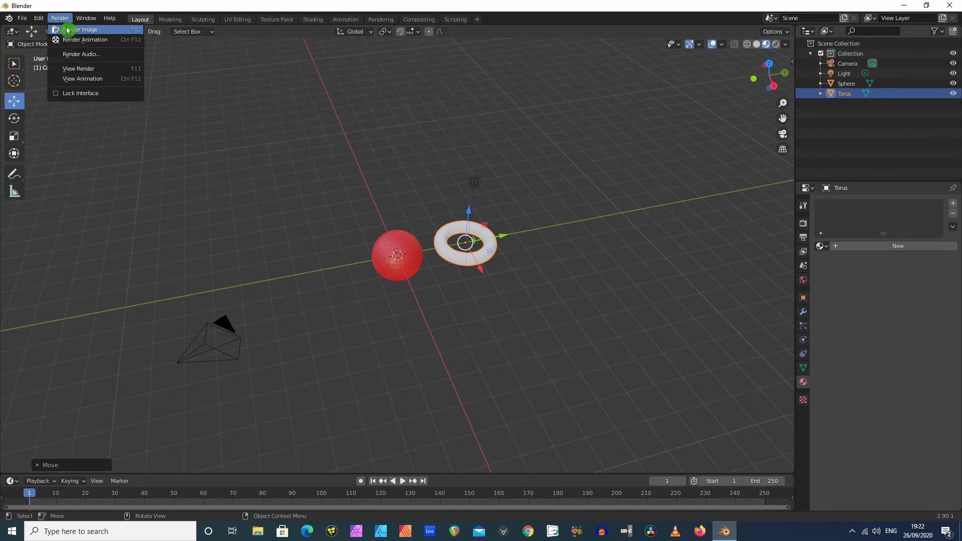
{"action": "left_click", "coordinate": [66, 30]}
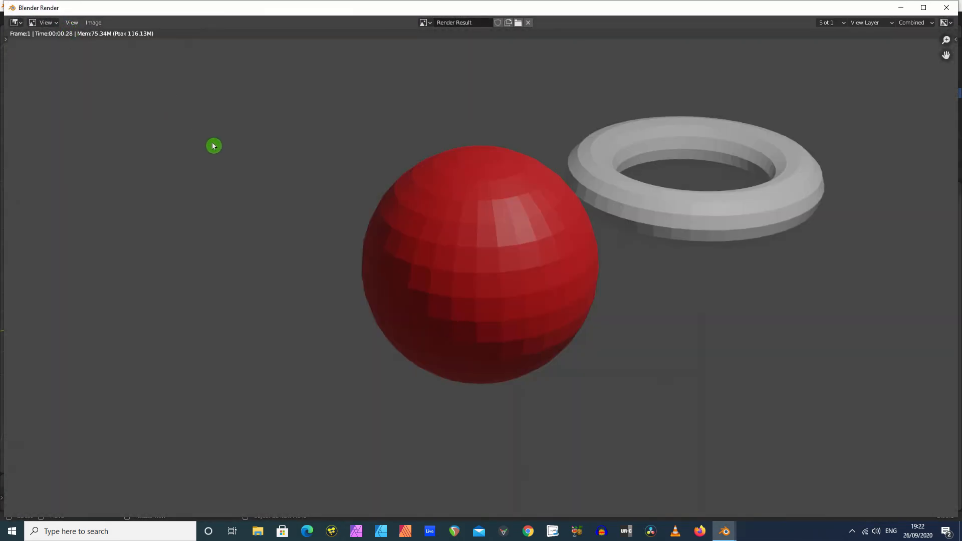
{"action": "left_click", "coordinate": [946, 7]}
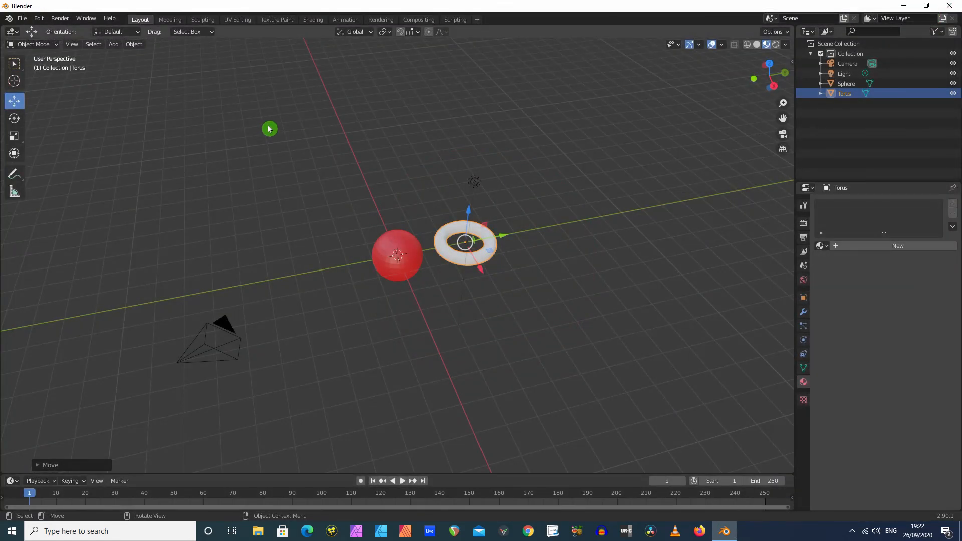
Move the torus along the Y axis to the opposite, negative Y side of the red sphere
{"action": "left_click", "coordinate": [14, 65]}
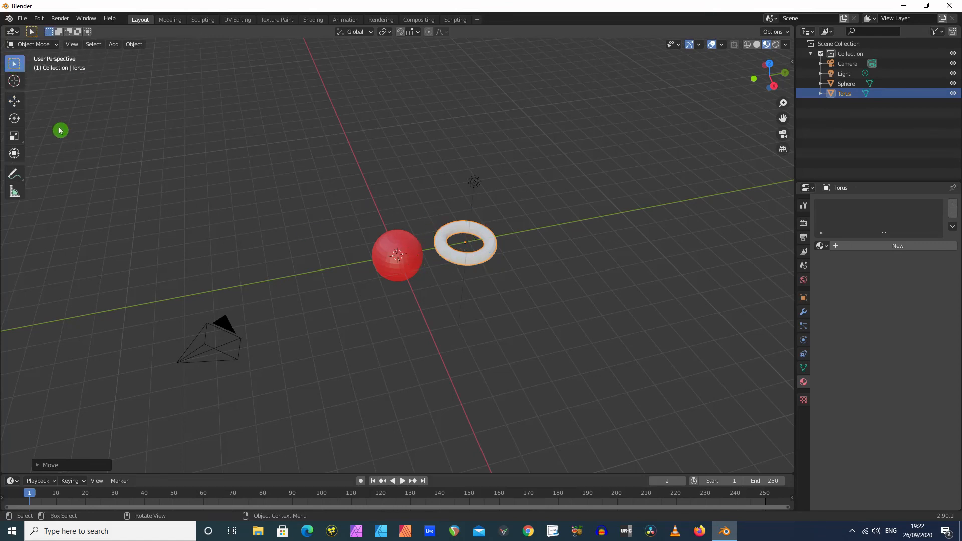
{"action": "left_click", "coordinate": [14, 101]}
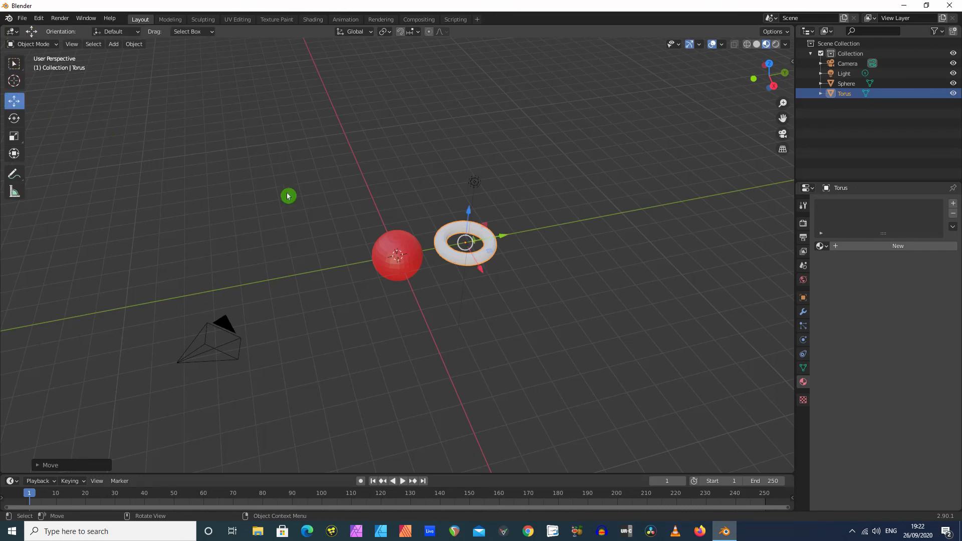
{"action": "left_click_drag", "start_coordinate": [501, 238], "coordinate": [352, 264]}
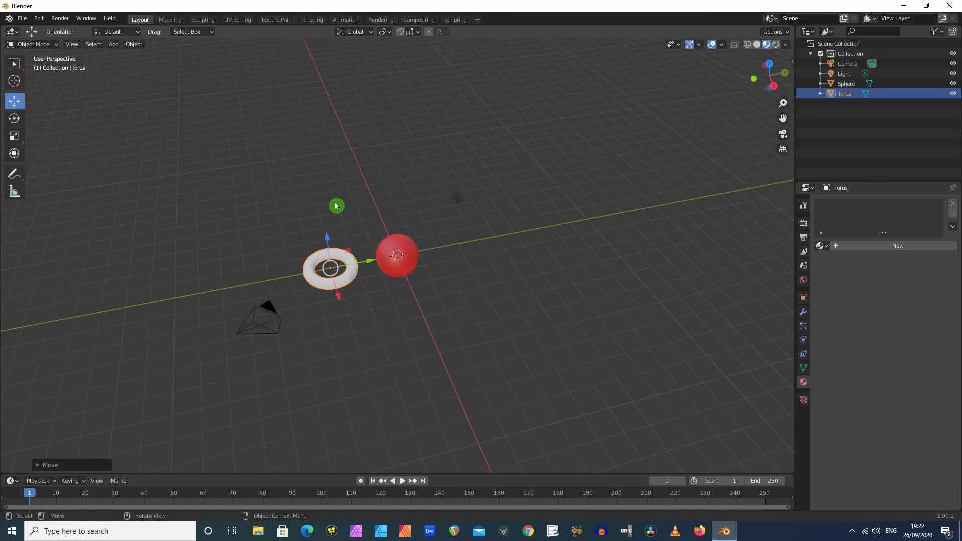
{"action": "mouse_move", "coordinate": [337, 206]}
{"action": "middle_mouse_down"}
{"action": "mouse_move", "coordinate": [324, 186]}
{"action": "mouse_move", "coordinate": [356, 215]}
{"action": "mouse_move", "coordinate": [343, 208]}
{"action": "middle_mouse_up"}
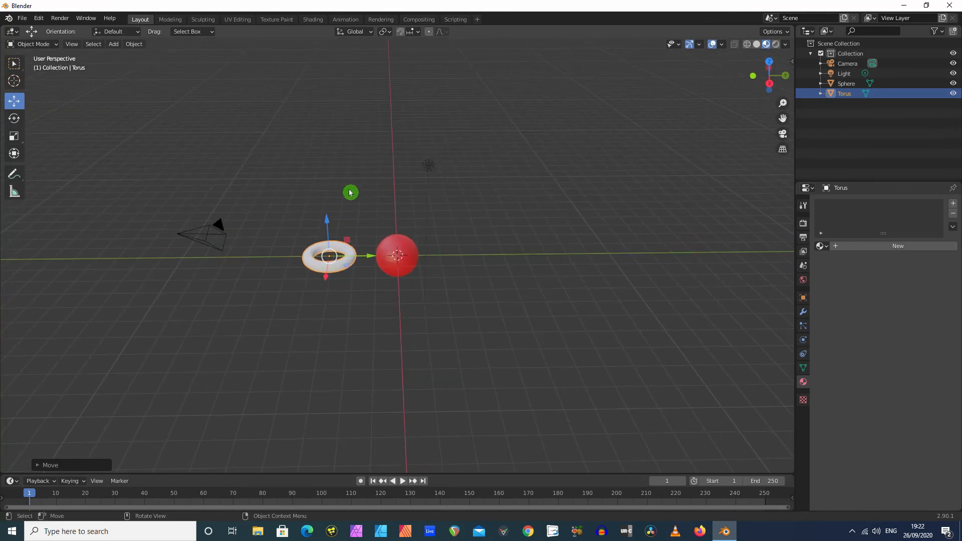